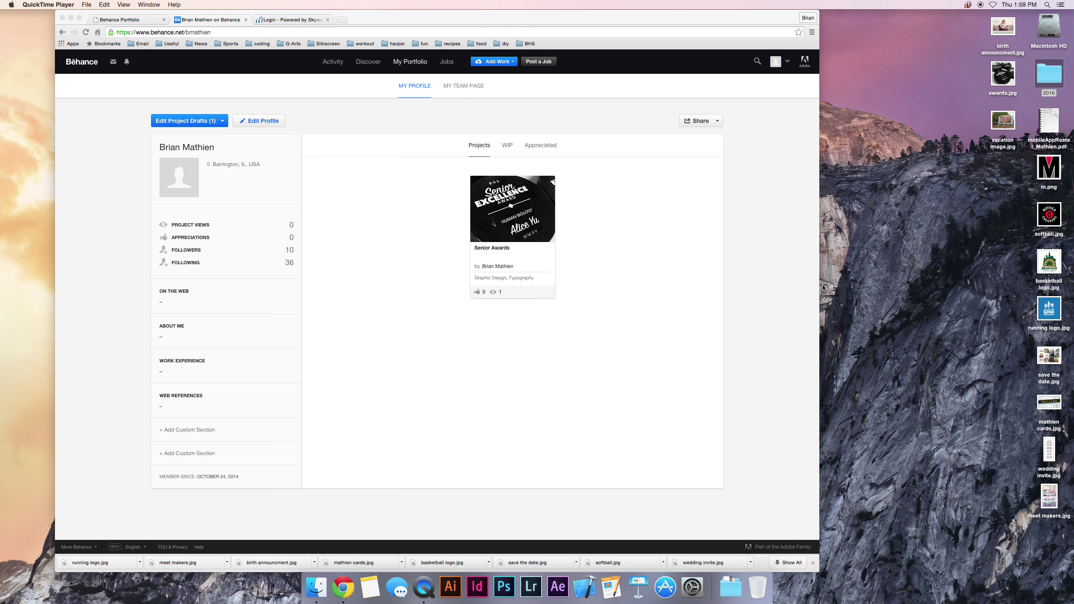
Step: Bring Chrome forward, open the Behance Activity feed, and close the Skyward login tab
click(89, 70)
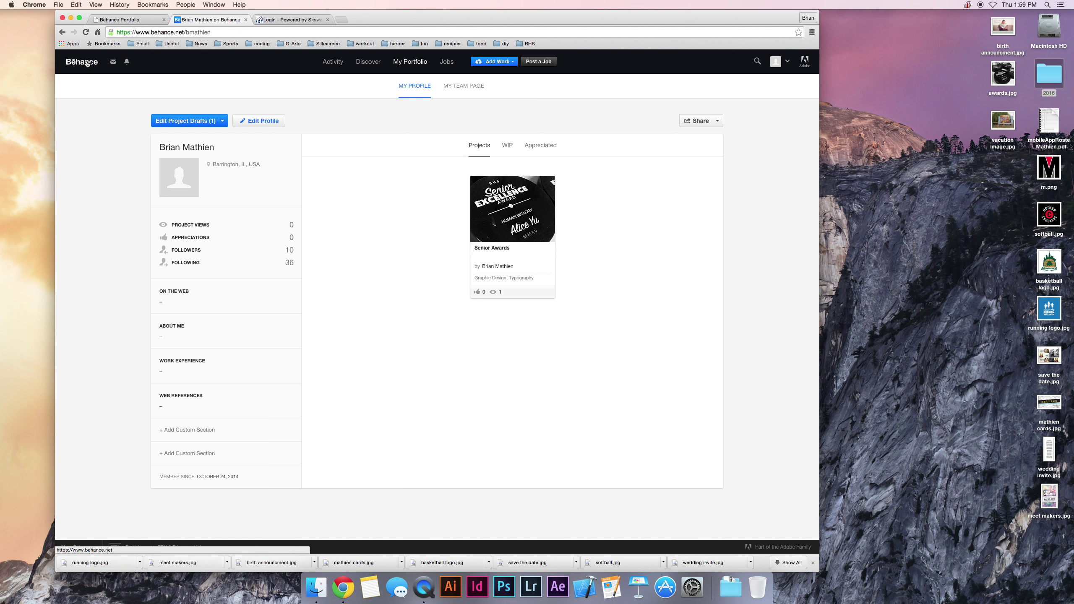
click(87, 63)
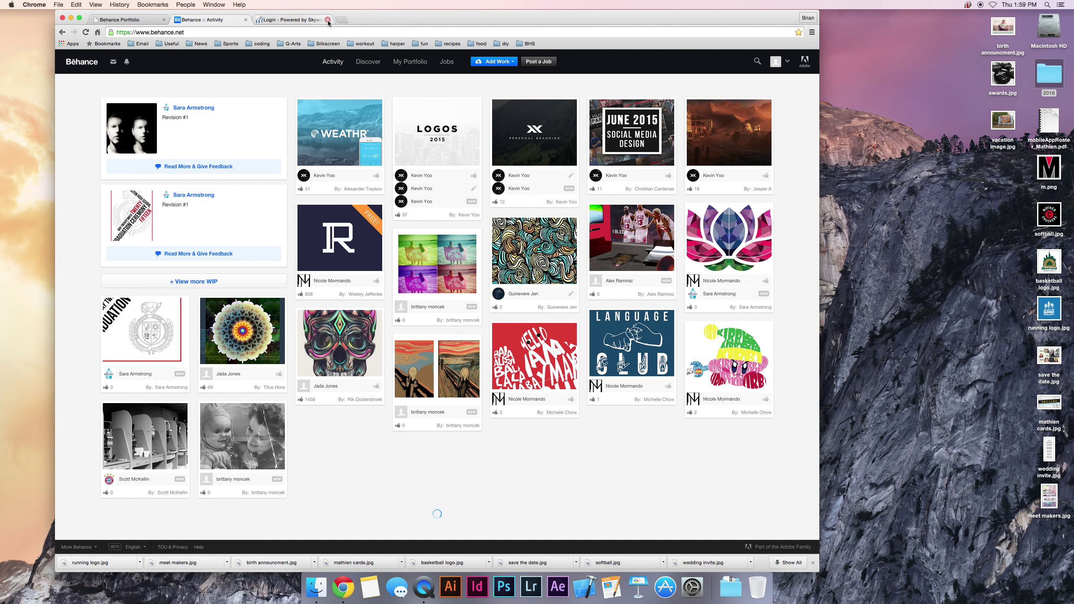
click(328, 19)
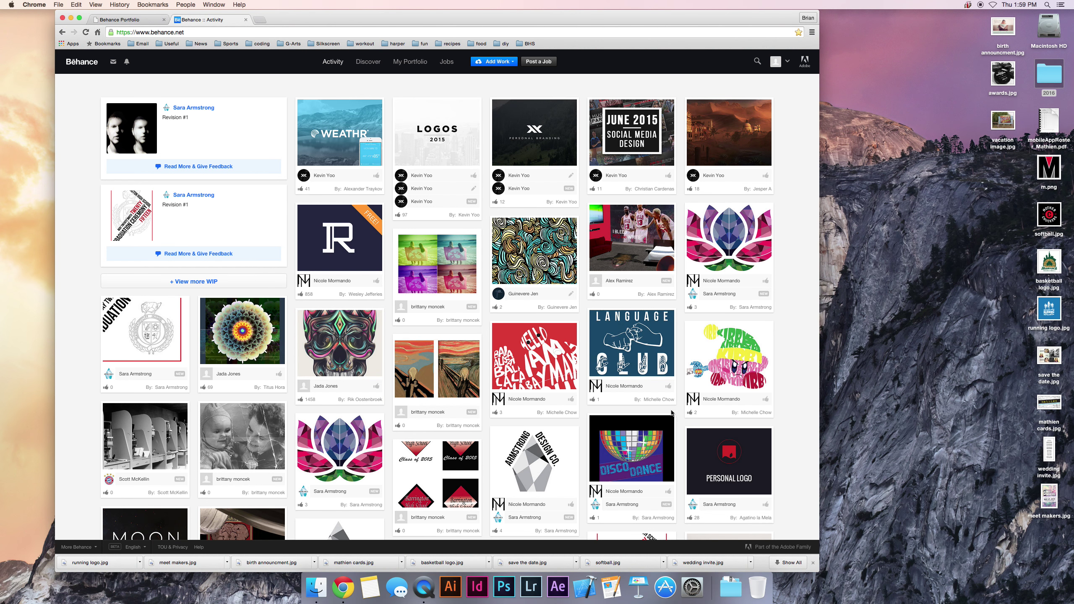
scroll(666, 372, down, 1)
scroll(666, 373, down, 8)
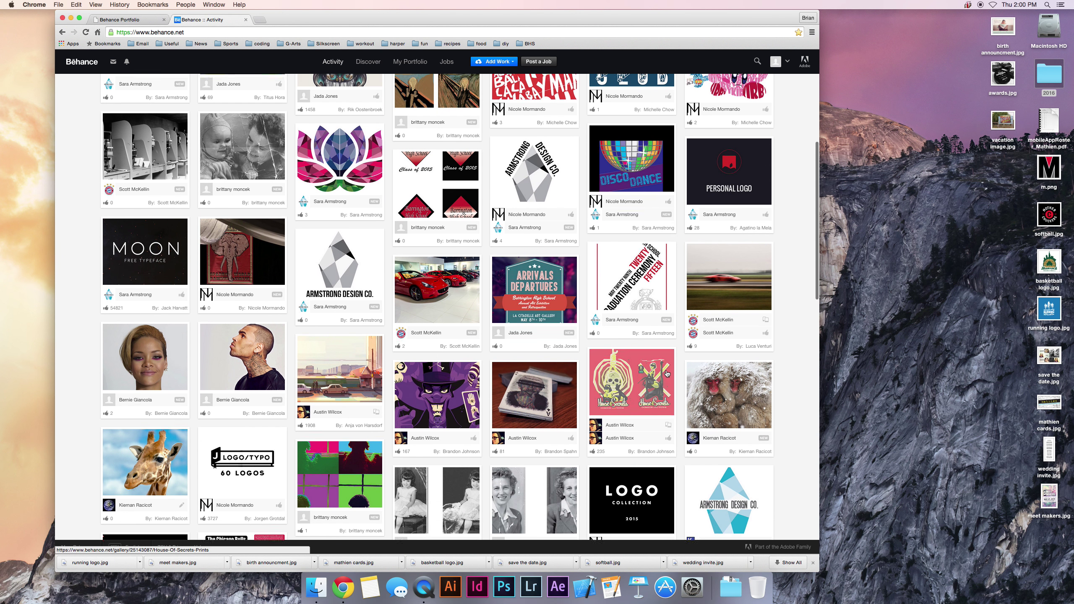
scroll(666, 372, up, 7)
scroll(666, 372, up, 2)
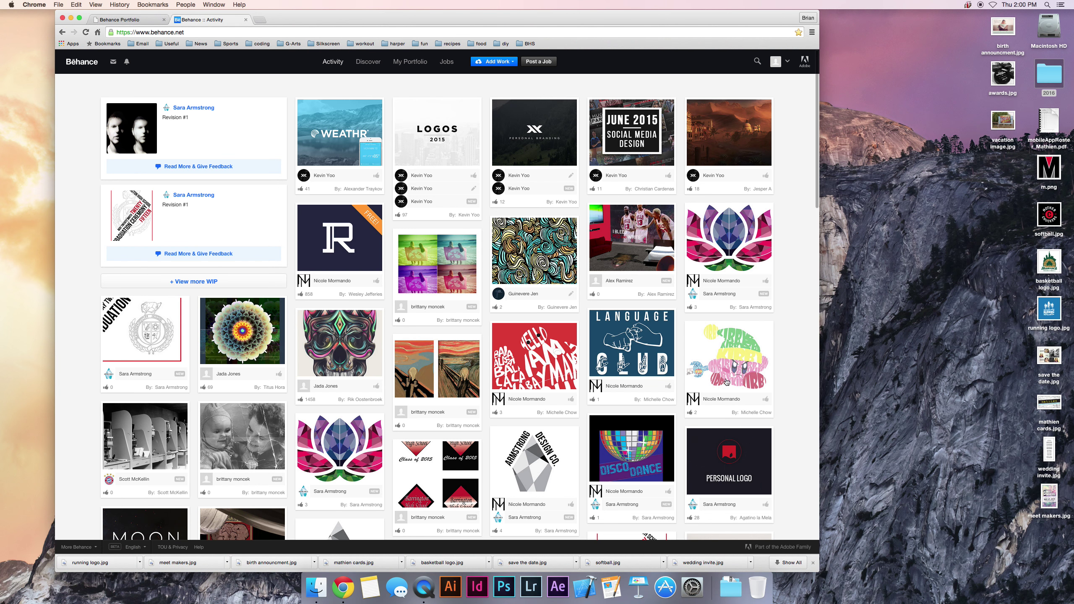
Step: Search Behance for 'baseball logo', then head back to My Portfolio
click(757, 61)
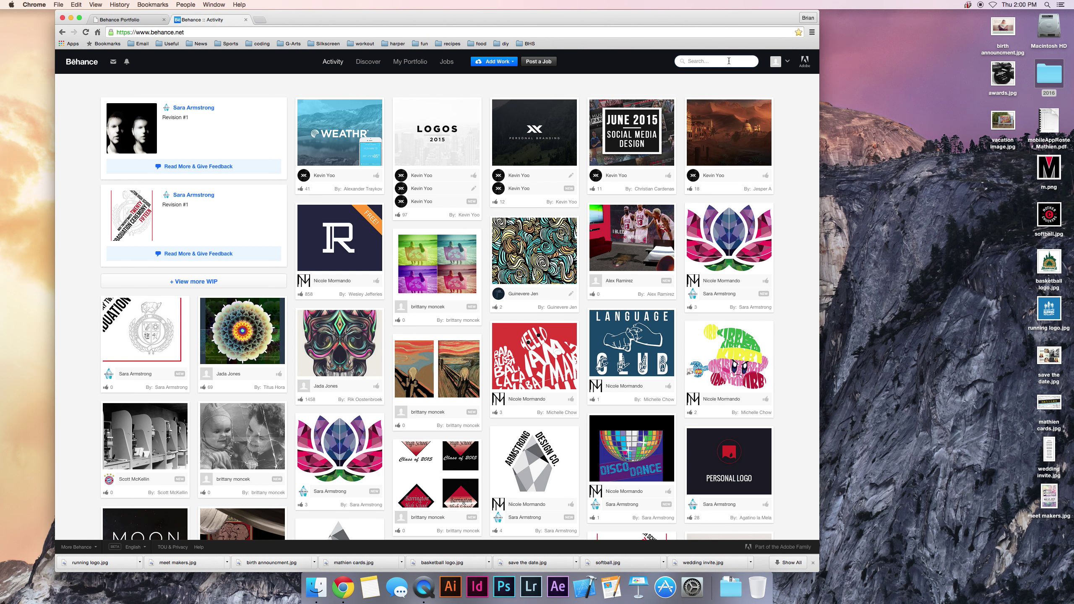
text(baseball logo)
key(Return)
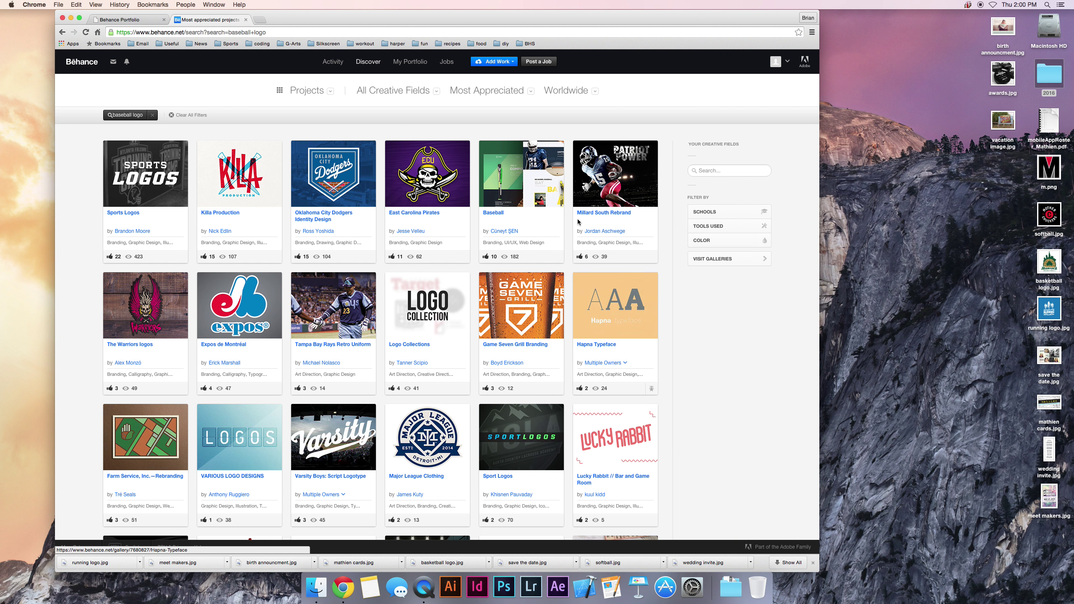
mouse_move(416, 66)
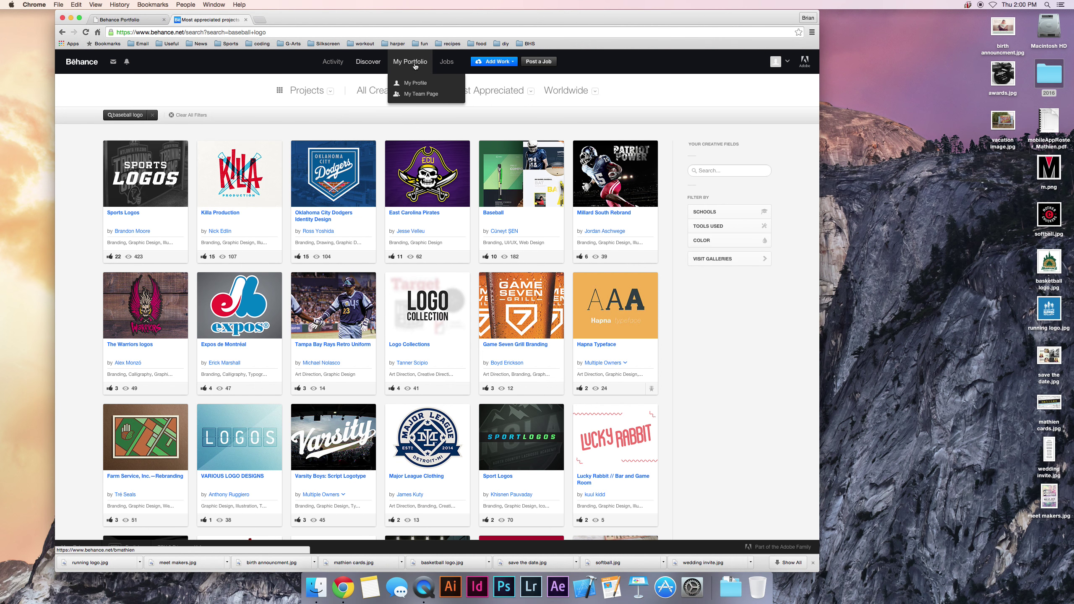
mouse_move(788, 63)
click(416, 62)
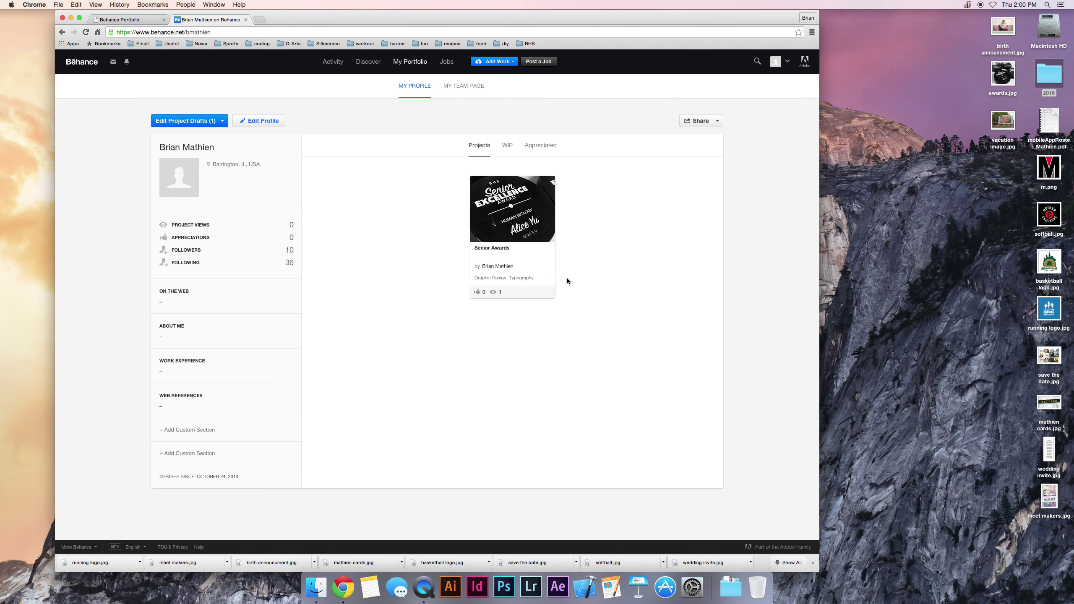
click(507, 145)
scroll(573, 218, down, 10)
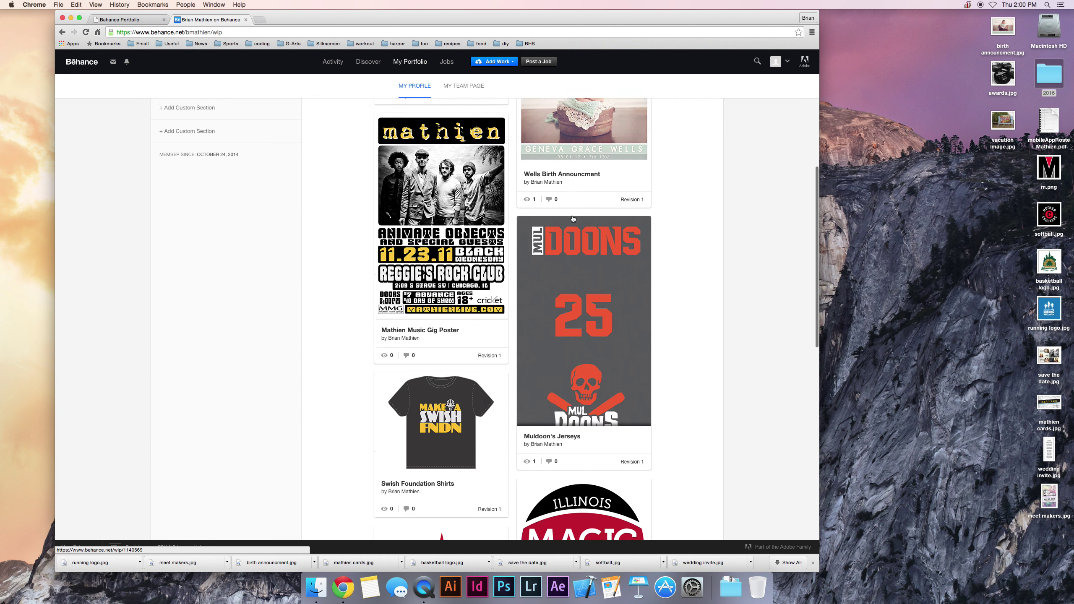
scroll(573, 218, down, 5)
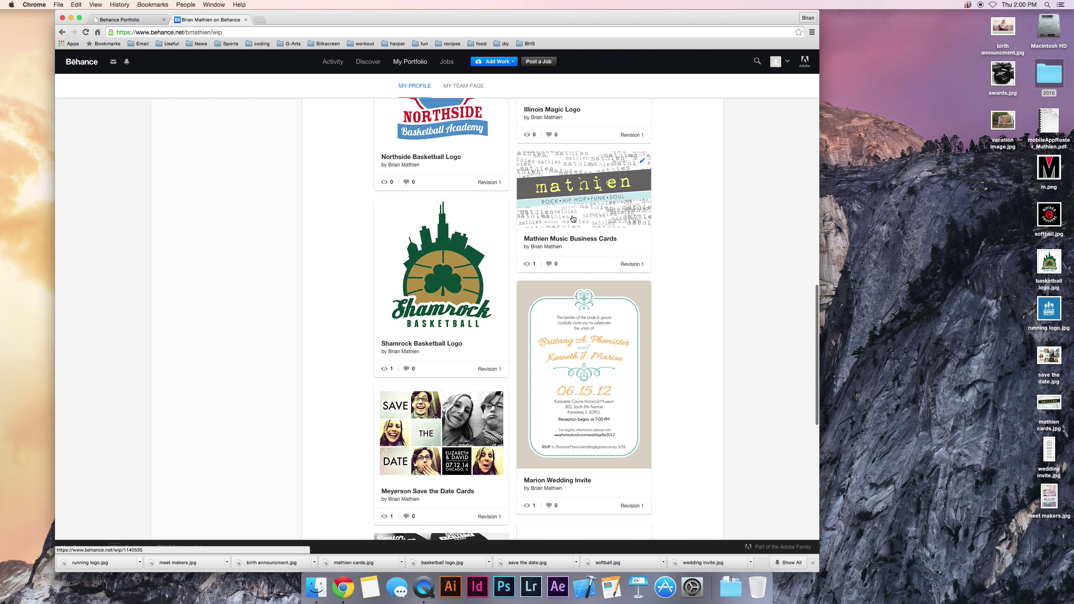
scroll(550, 214, up, 15)
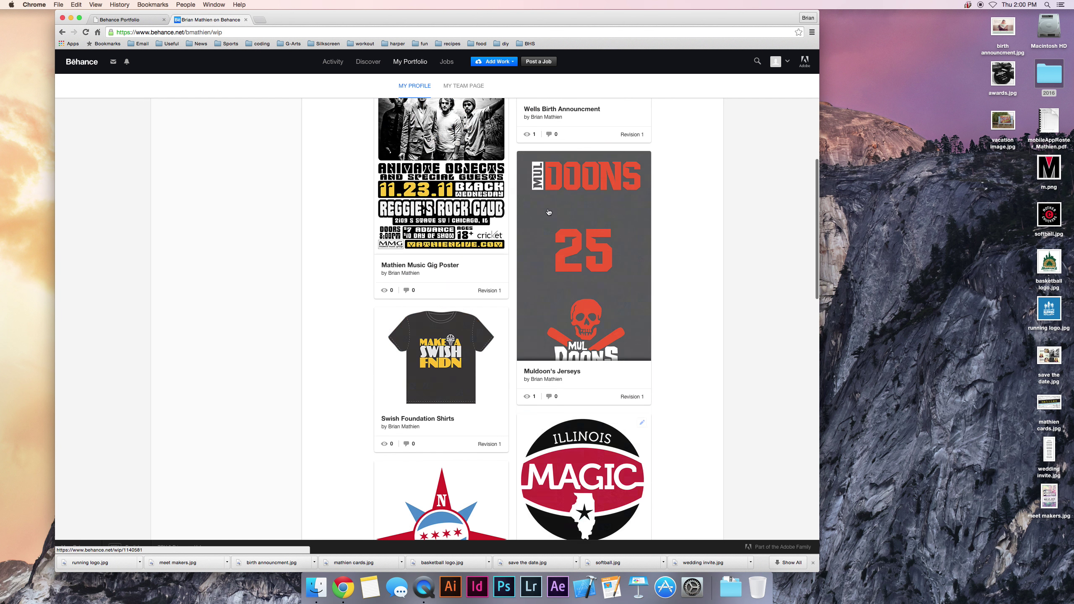
click(479, 147)
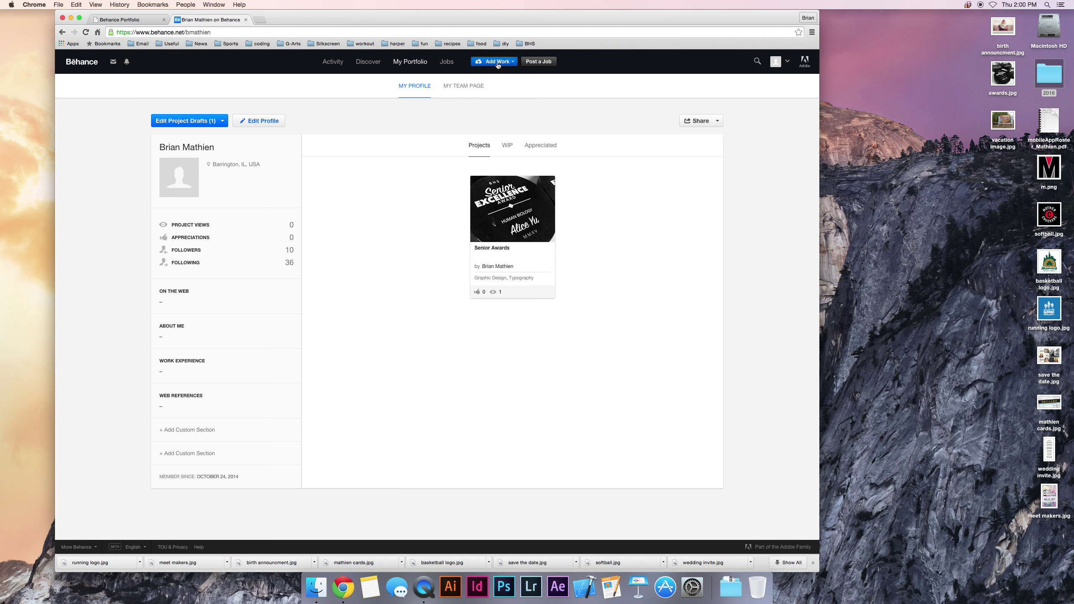
mouse_move(497, 63)
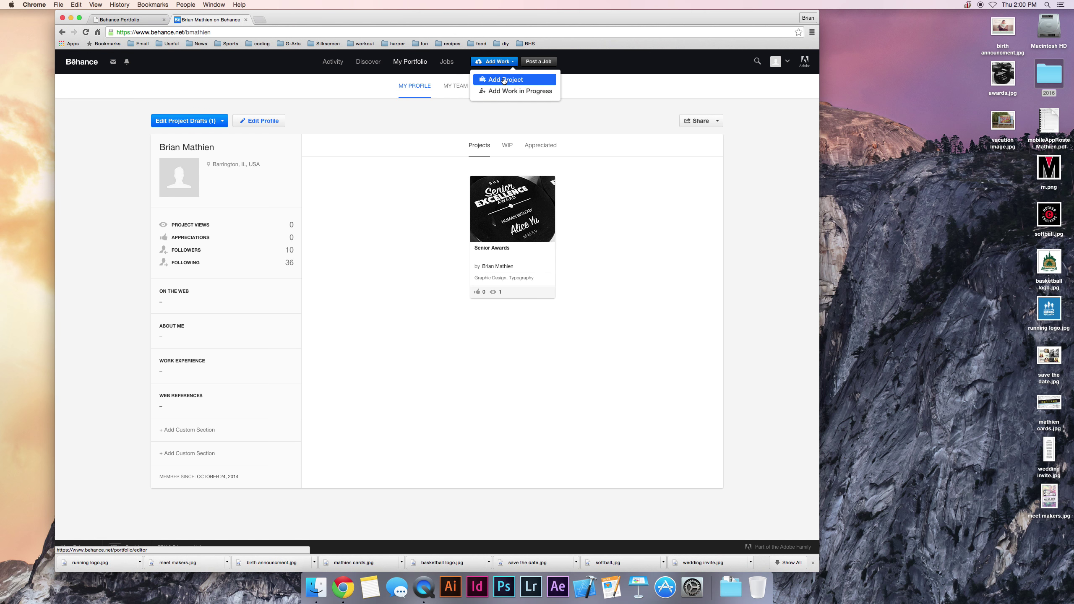
Step: Start a new project and upload basketball logo.jpg from the Desktop
click(503, 80)
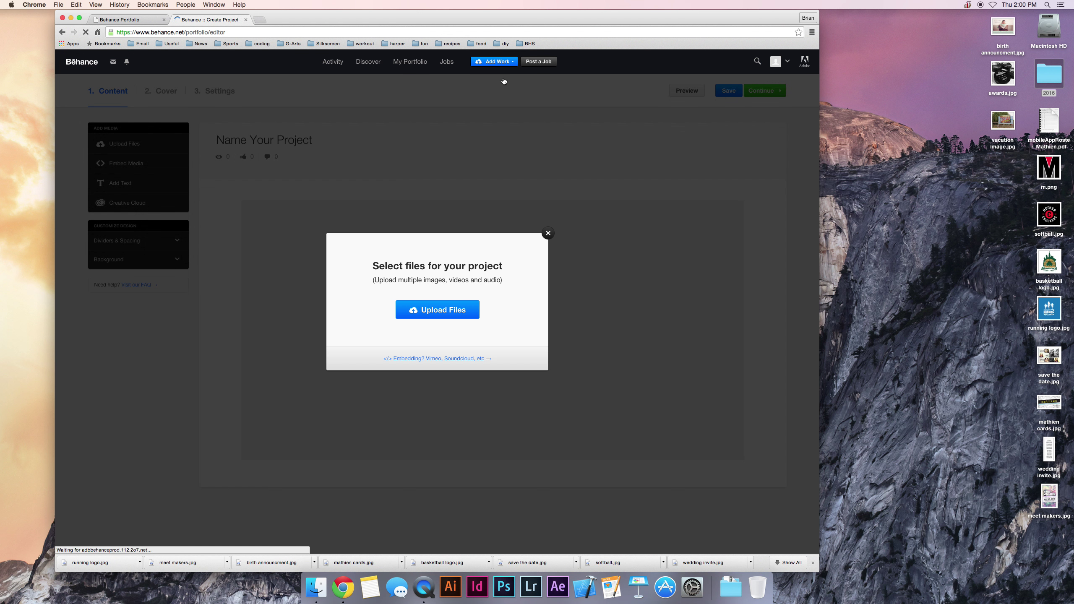
click(438, 310)
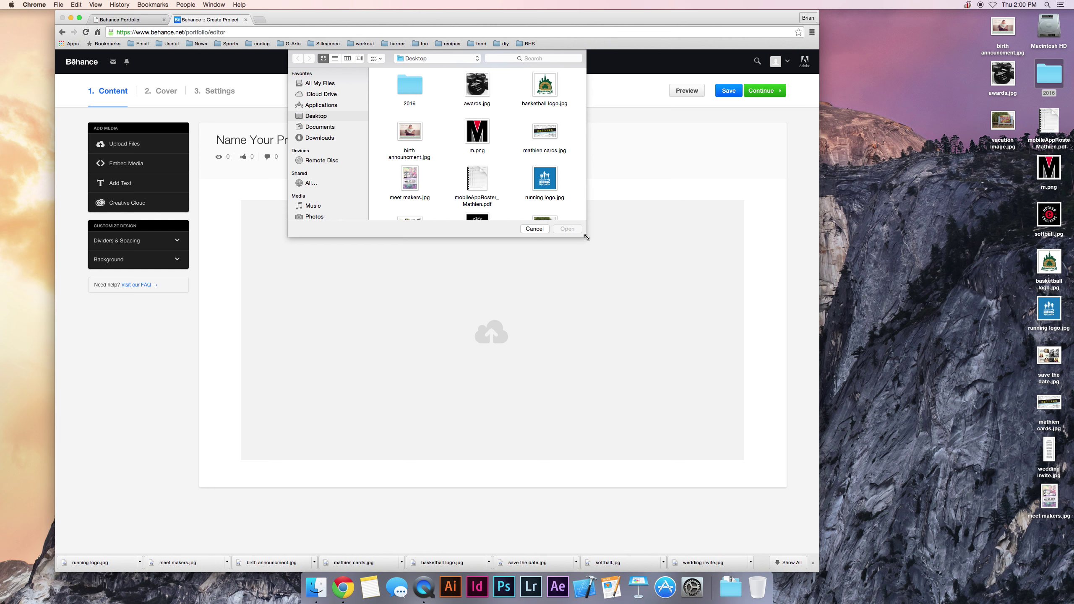
drag(586, 237, 606, 358)
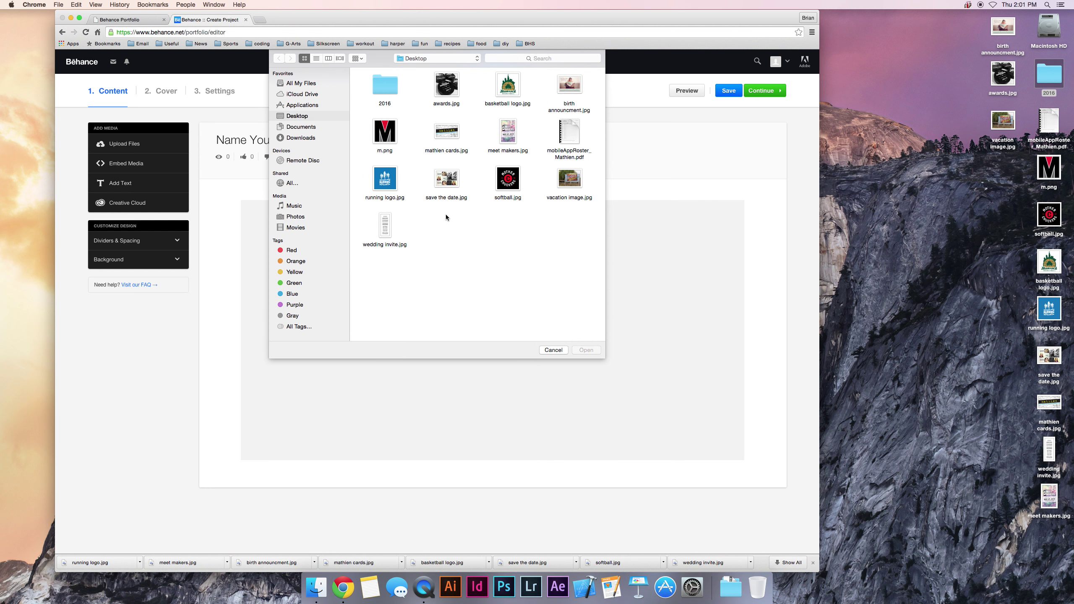
click(513, 81)
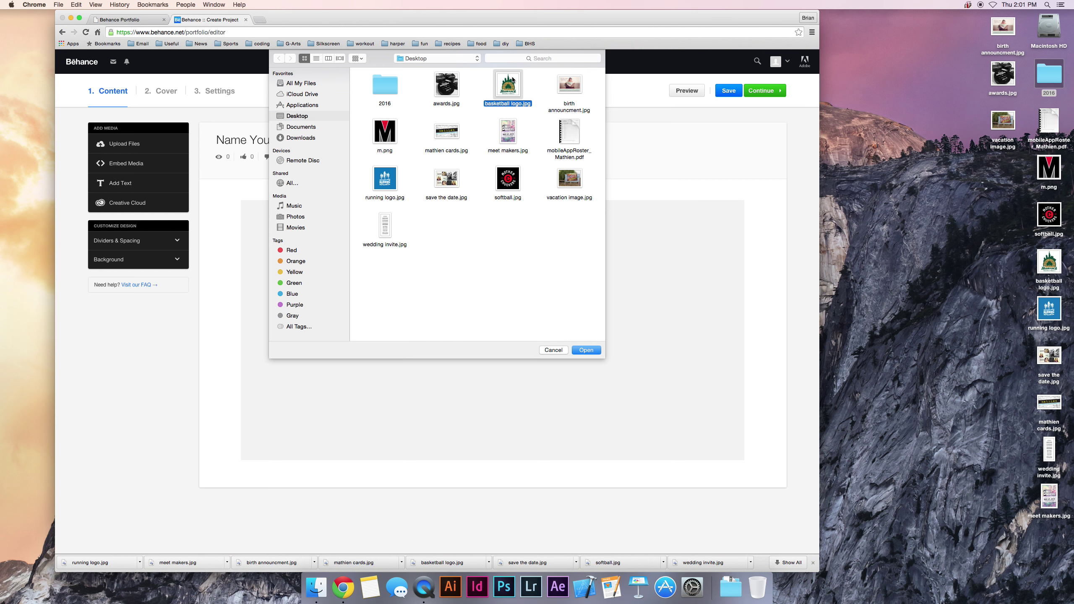
click(592, 351)
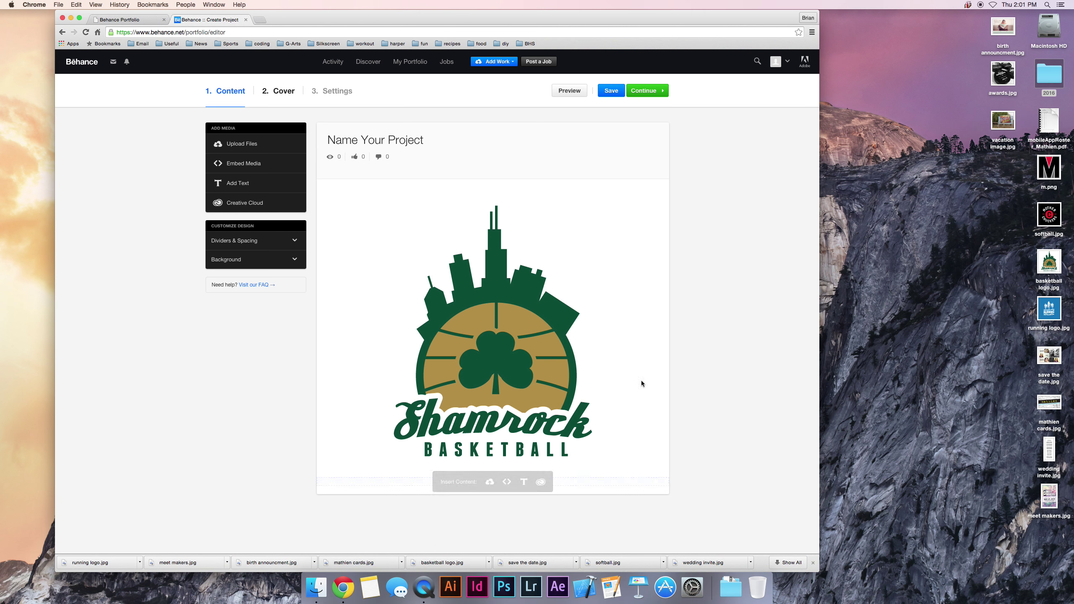
Step: Title the project 'Shamrock Basketball Logo'
click(400, 144)
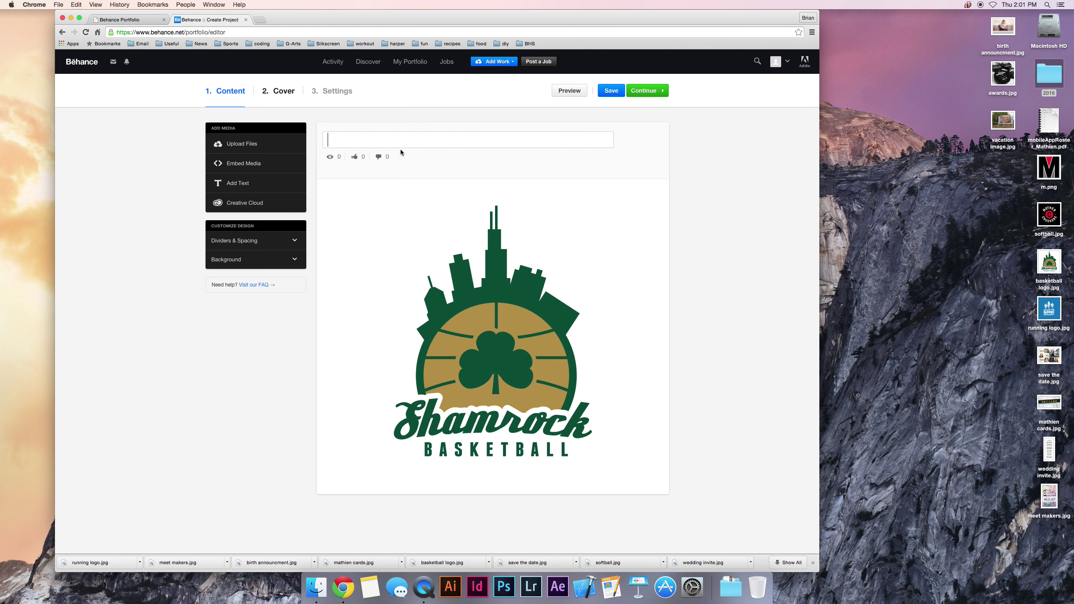
text(Shamrock Basketball Logo)
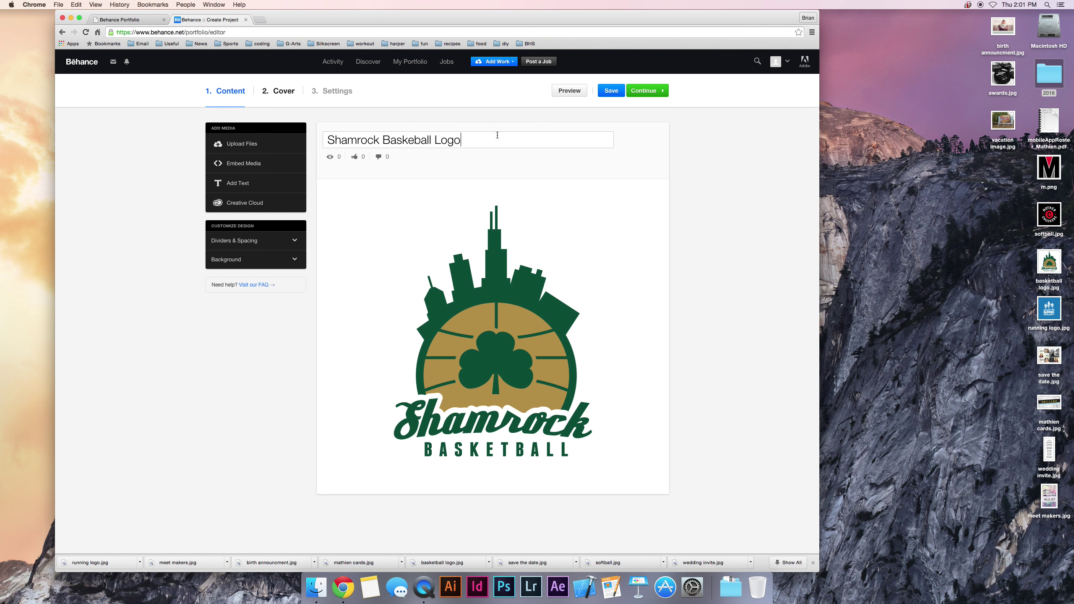
click(646, 91)
Step: Choose basketball logo.jpg as the project cover image
click(436, 256)
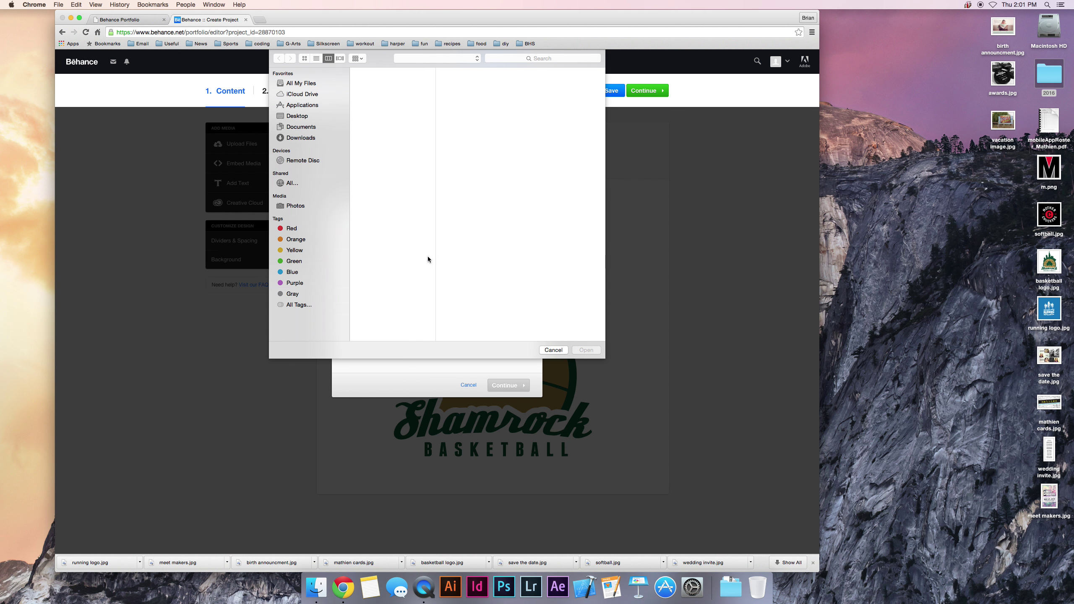
click(504, 86)
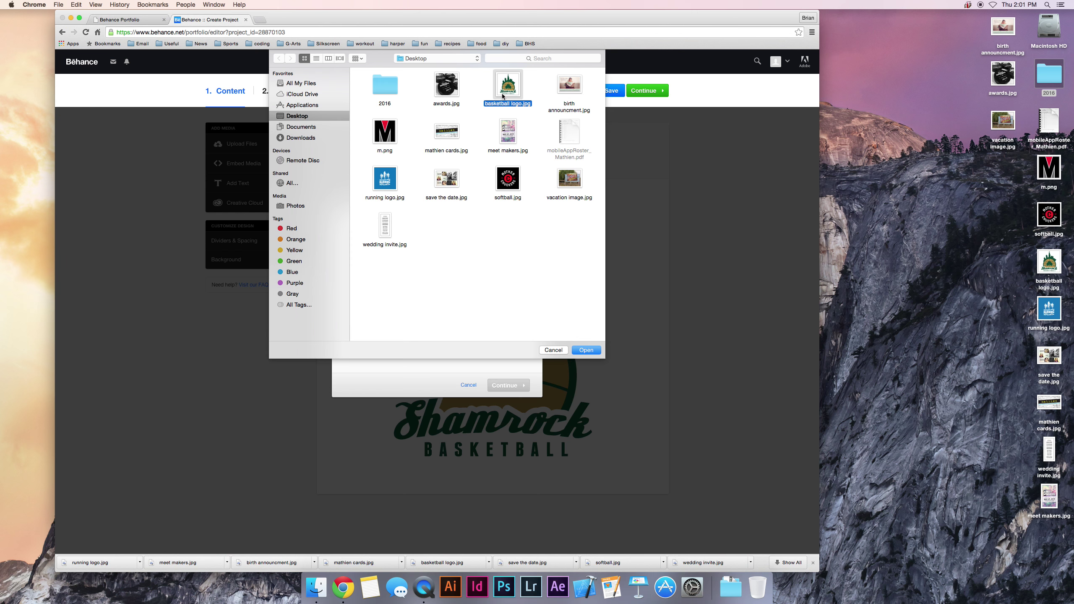
click(586, 350)
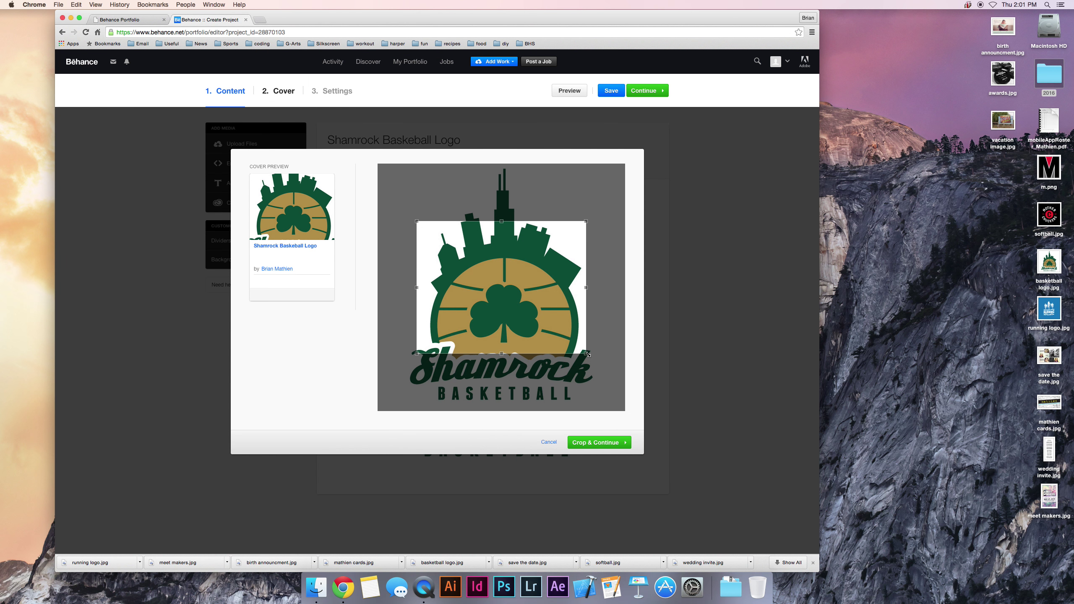
Step: Adjust the cover crop to frame nearly the whole Shamrock logo, including the skyline
drag(587, 354, 626, 386)
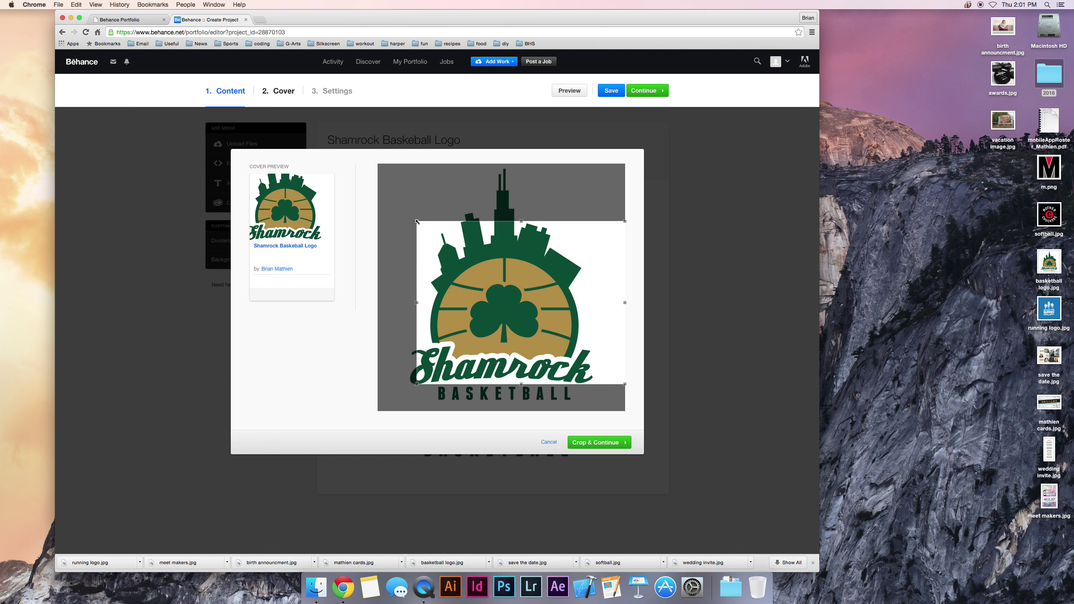
drag(416, 221, 446, 240)
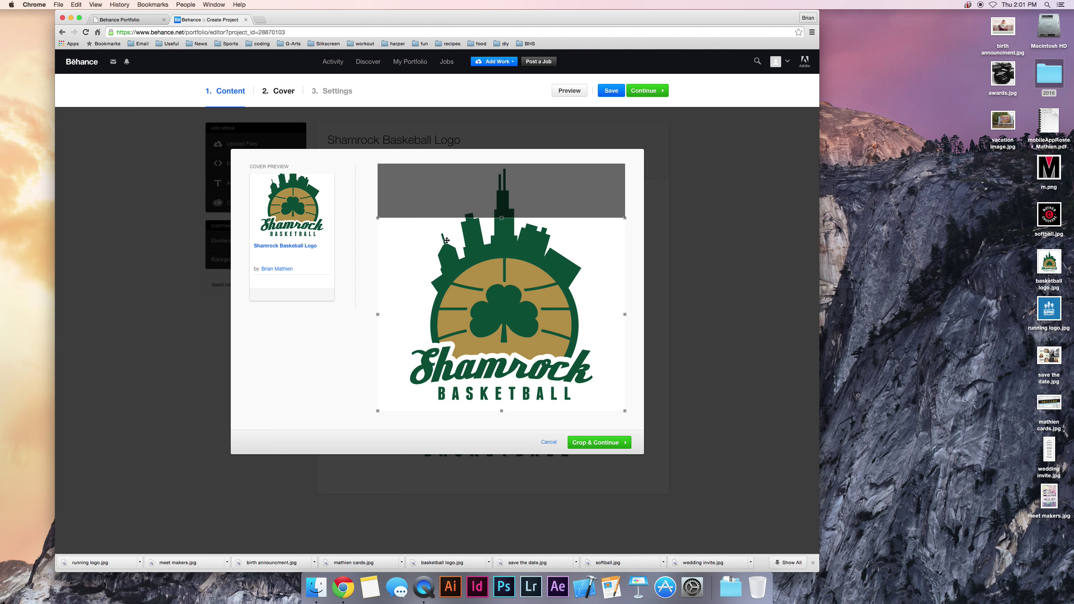
drag(377, 315, 436, 311)
drag(516, 310, 485, 353)
click(605, 451)
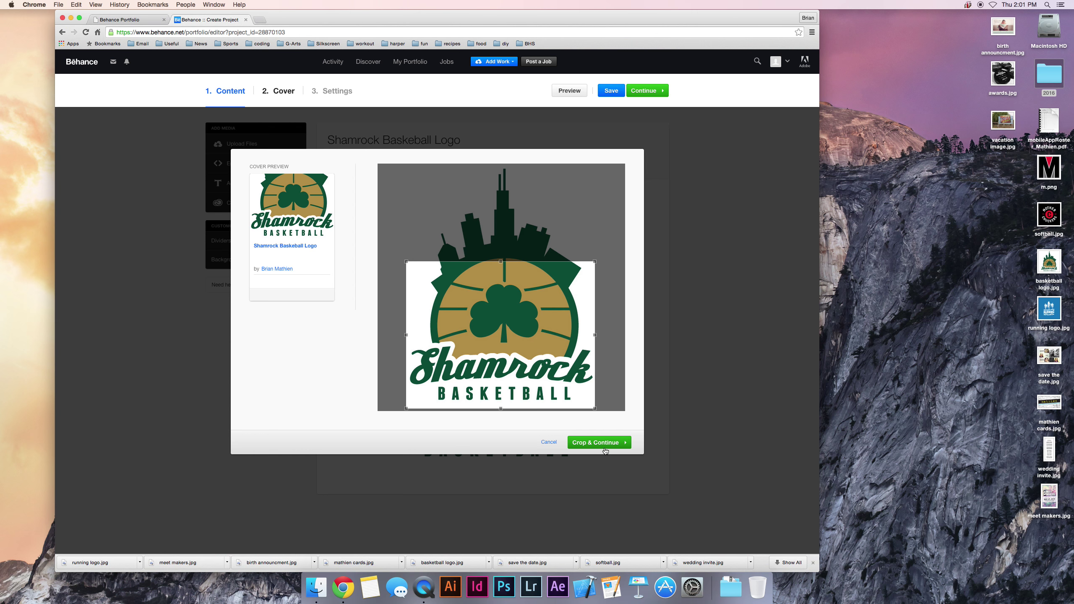
drag(594, 261, 636, 141)
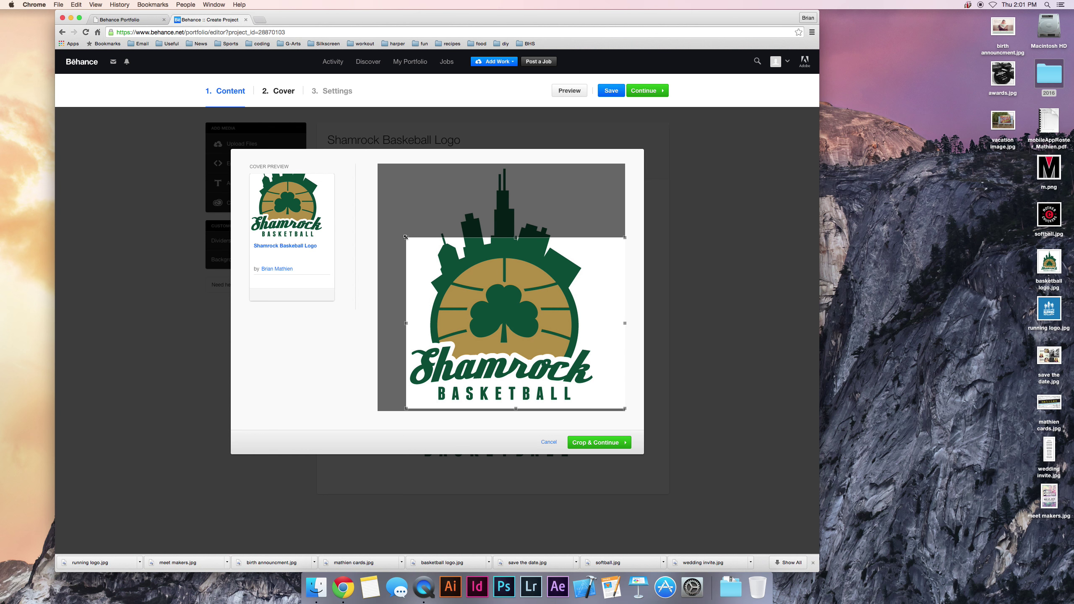
drag(402, 241, 348, 161)
drag(419, 225, 418, 229)
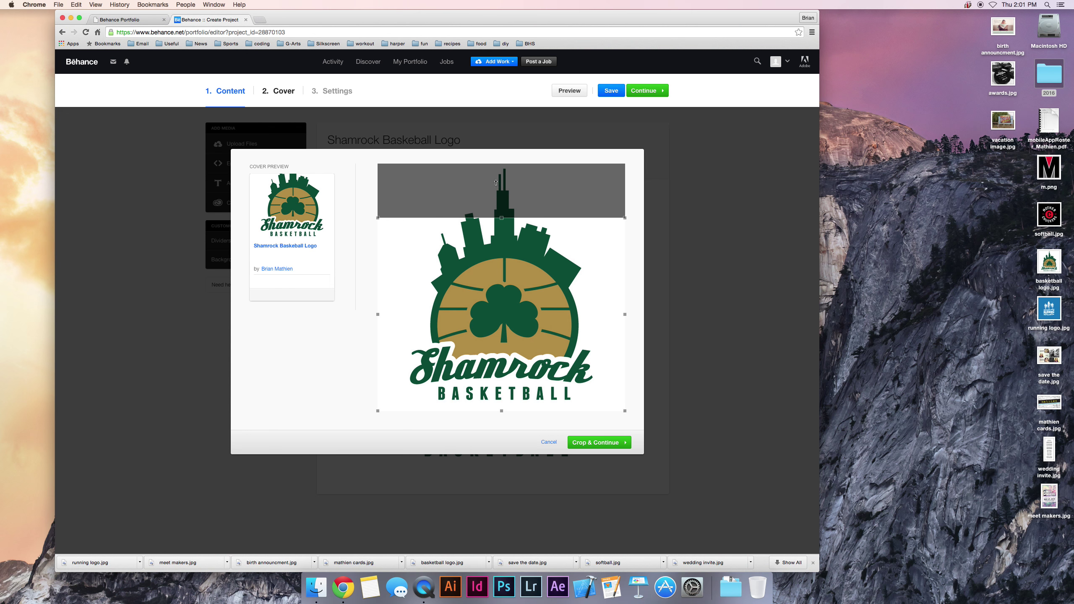
Step: Save the cover crop and set the creative fields to Graphic Design and Illustration
click(586, 442)
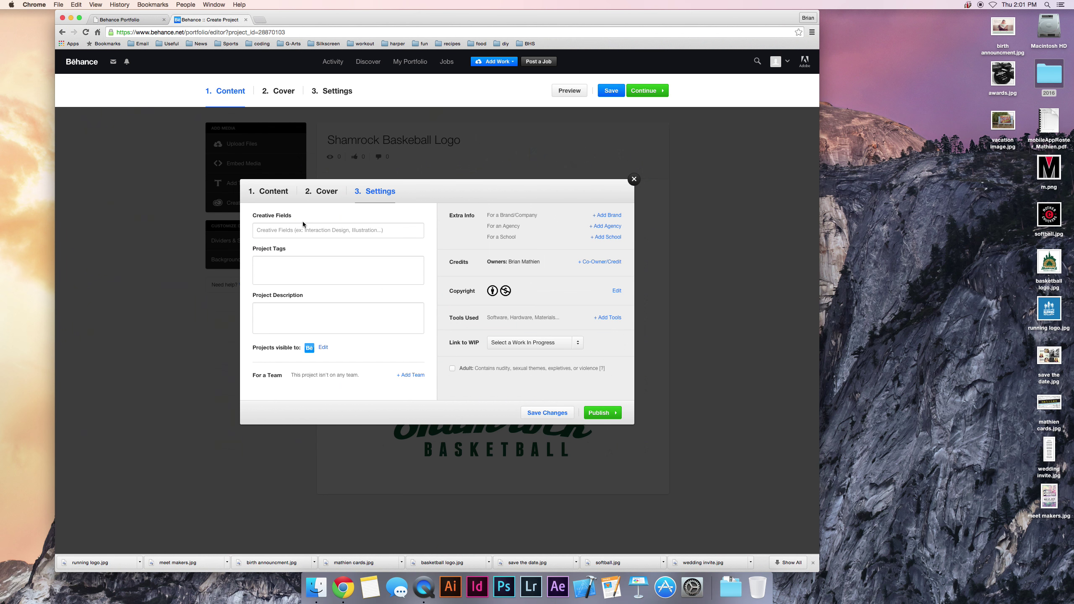
click(308, 231)
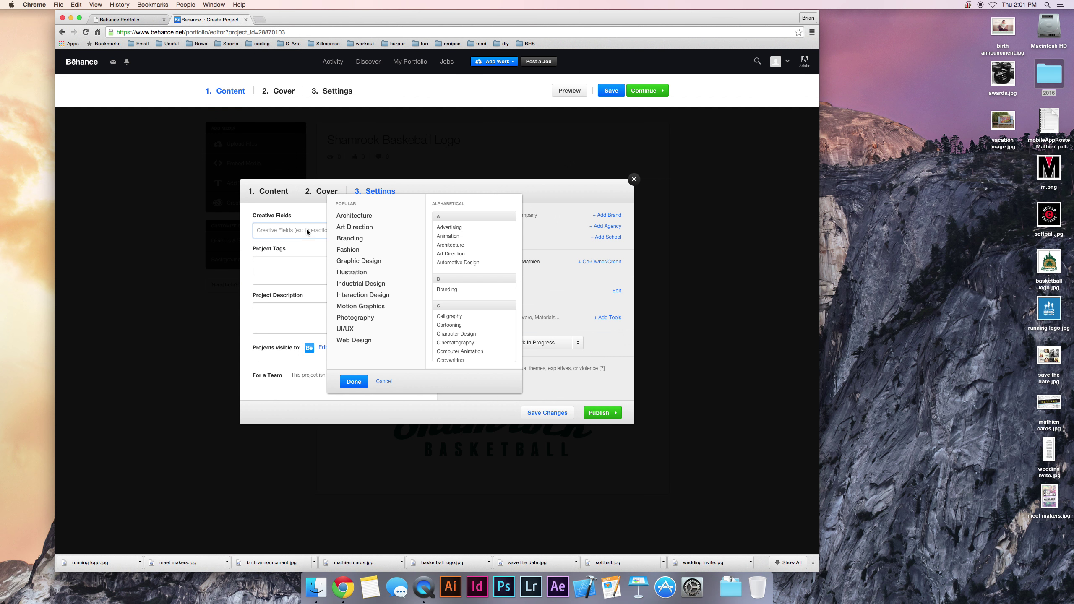
click(352, 273)
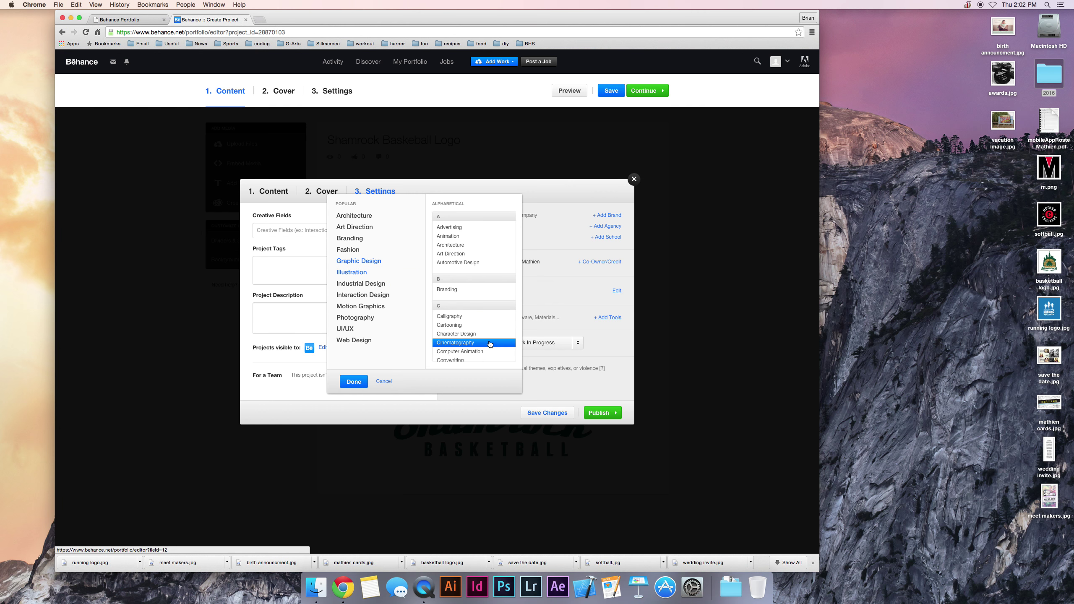
scroll(489, 346, down, 5)
scroll(489, 341, up, 3)
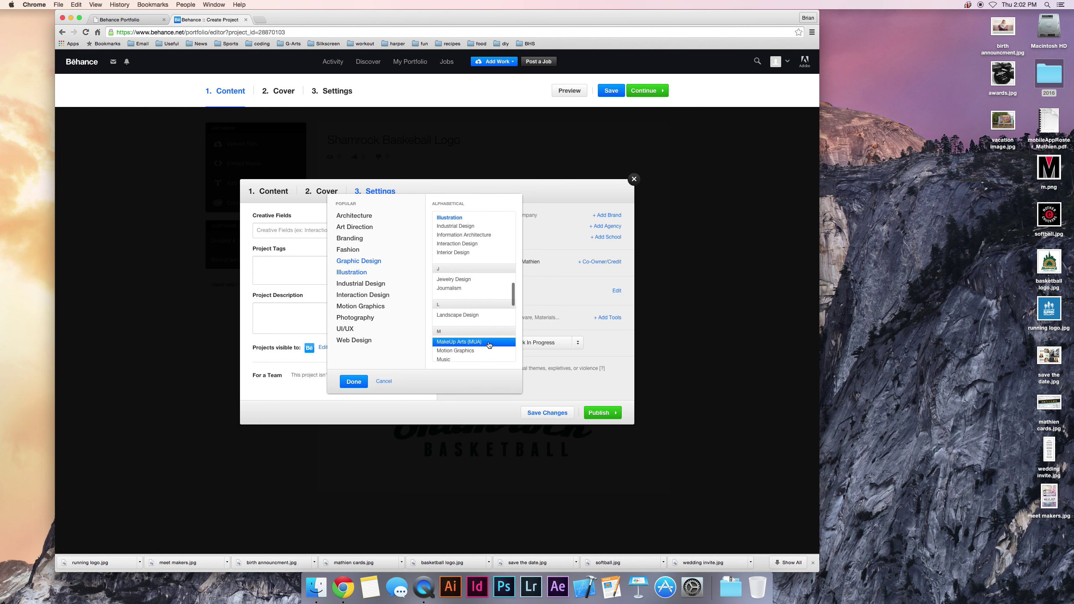
click(354, 382)
Step: Add the tags logo, basketball and vector, and start the description 'A bas…'
click(310, 275)
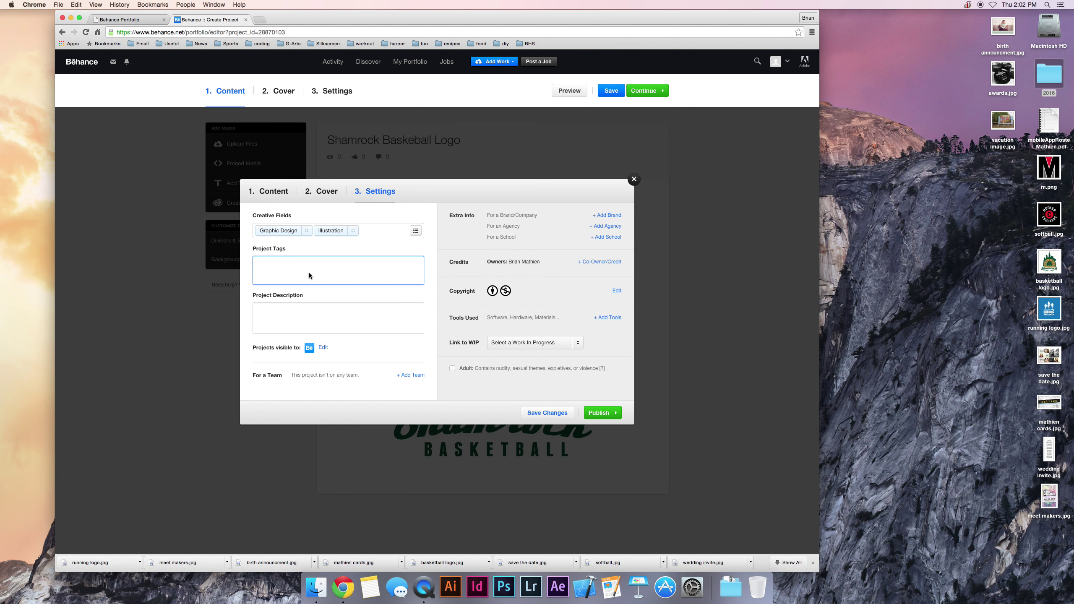
text(logo)
key(Return)
text(baskeb)
text(ball)
key(Return)
text(v)
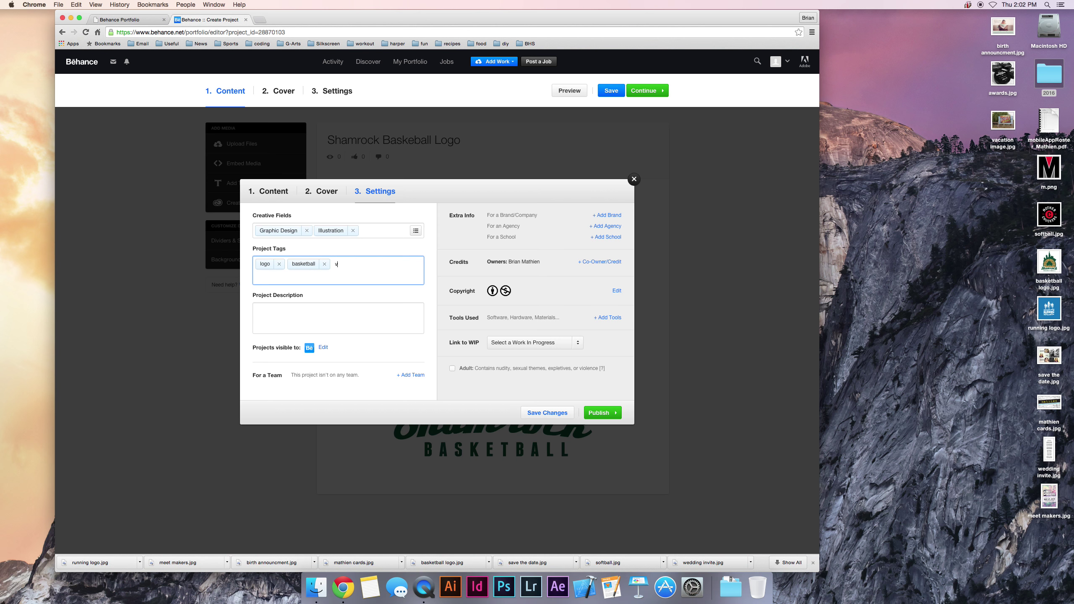
text(ector)
key(Tab)
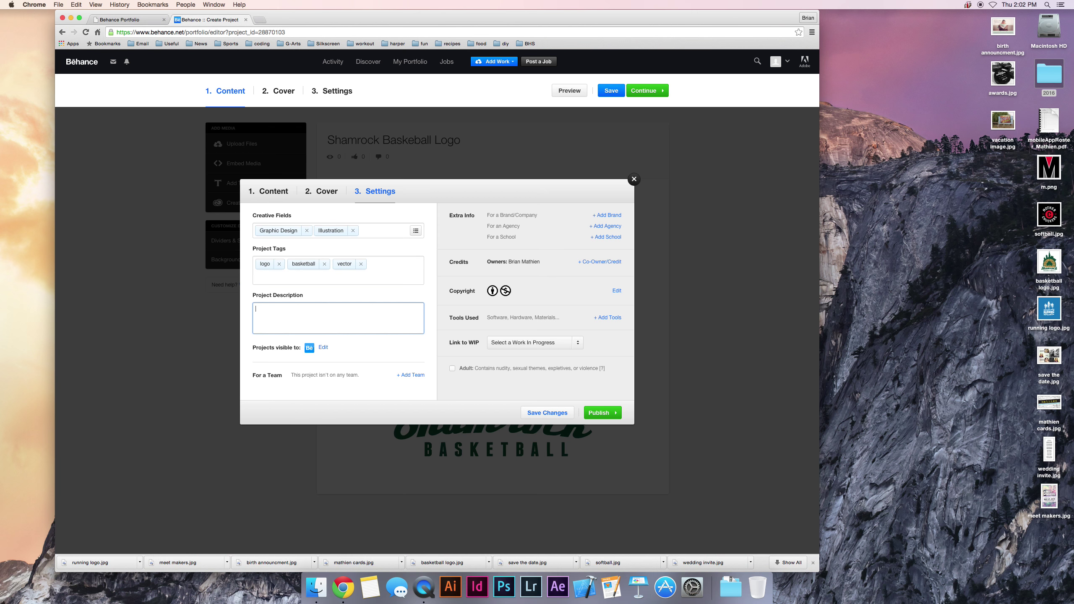
text(A basketball logo for a local club team.)
Step: Publish the project, dismiss the Promote Your Work prompt, and view it on the profile
click(606, 413)
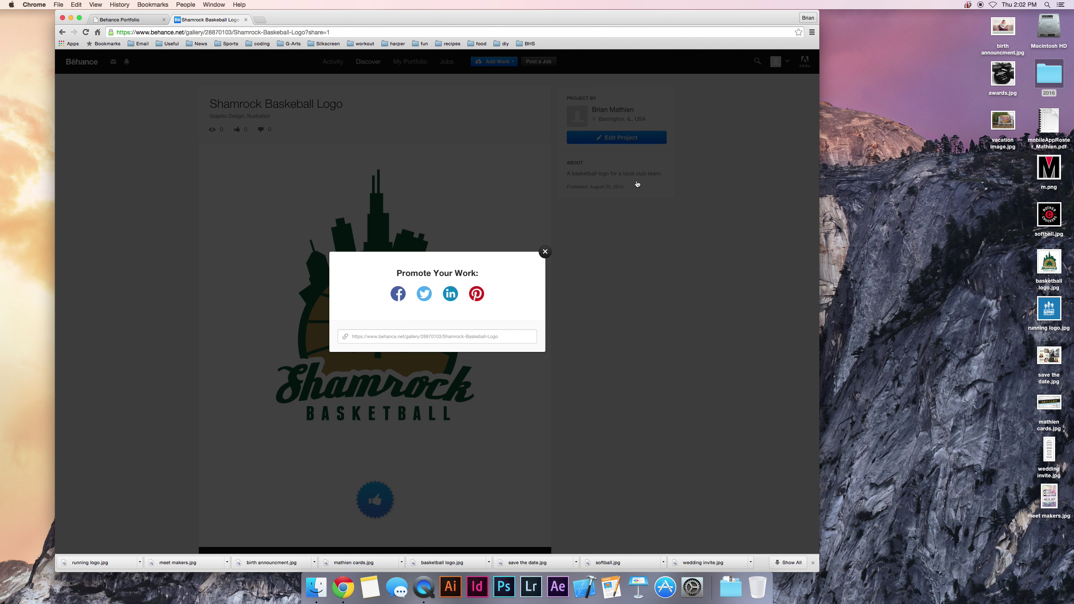
click(545, 252)
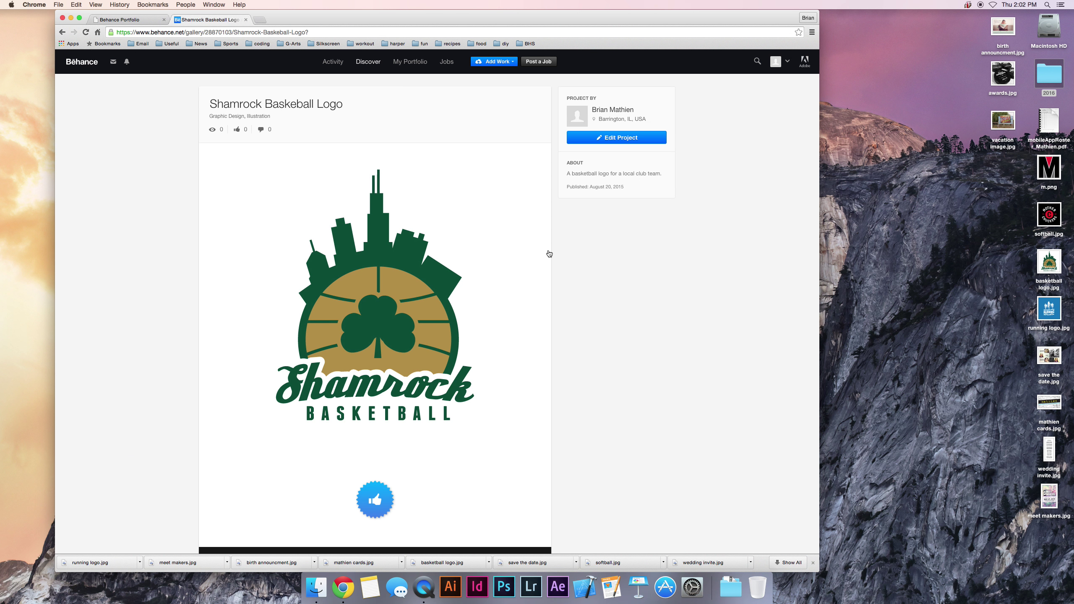
click(410, 63)
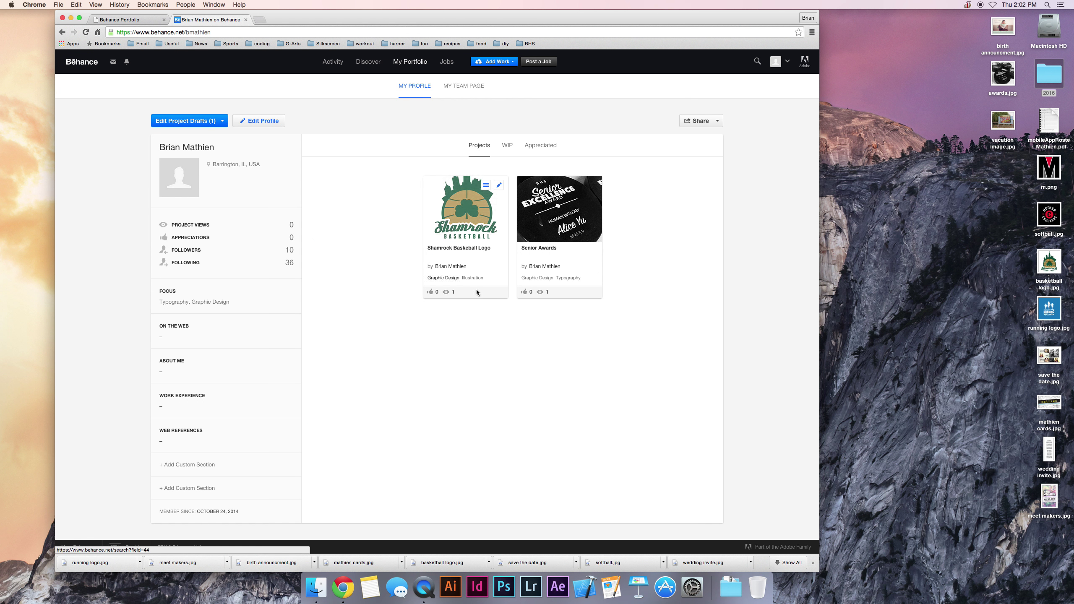